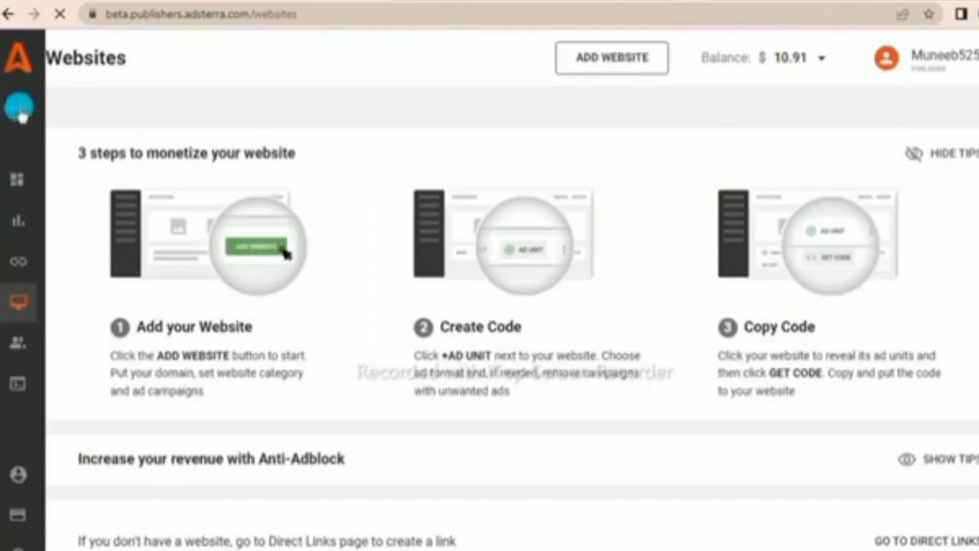
# - Open Statistics and review the daily impressions, CPM and revenue for 2023/04/09–2023/04/13
pyautogui.click(67, 222)
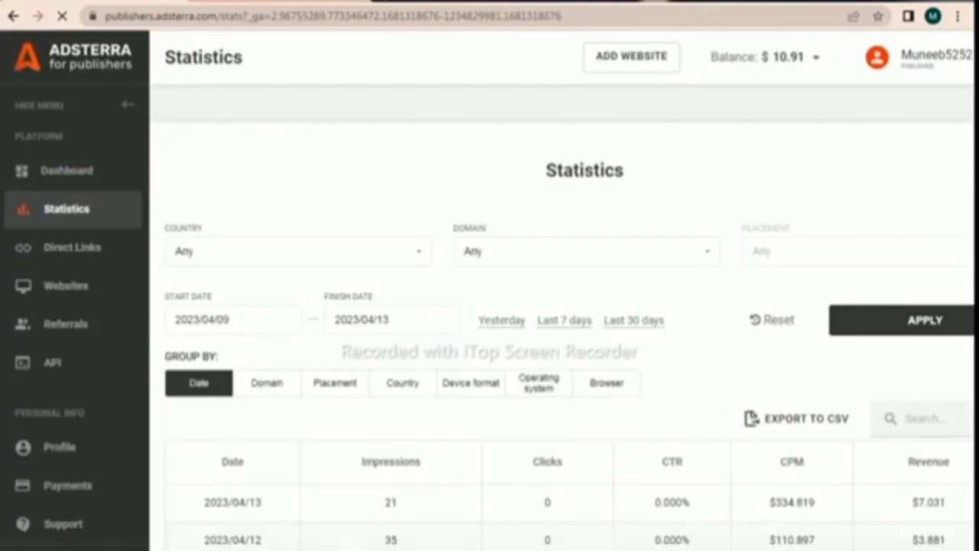
pyautogui.moveTo(189, 482); pyautogui.dragTo(456, 522)
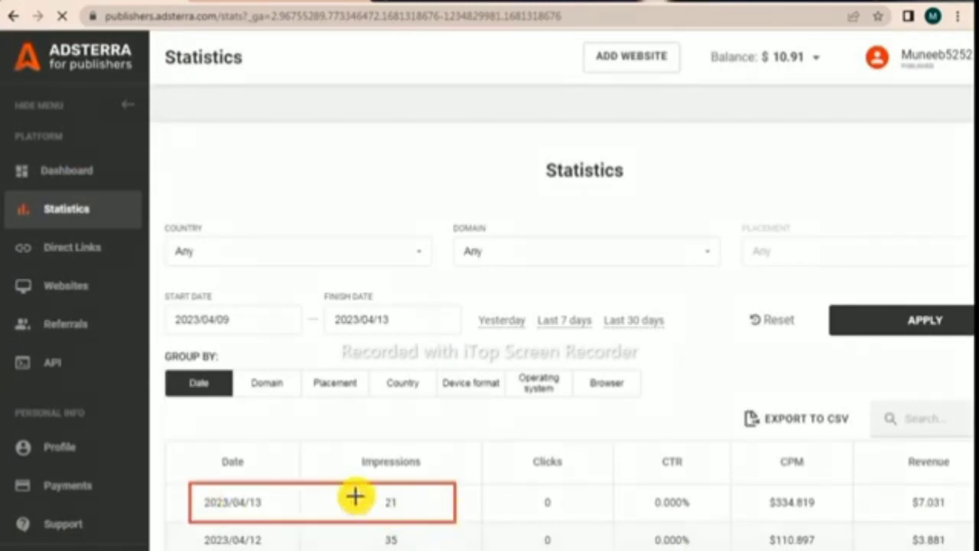
pyautogui.moveTo(354, 491); pyautogui.dragTo(427, 520)
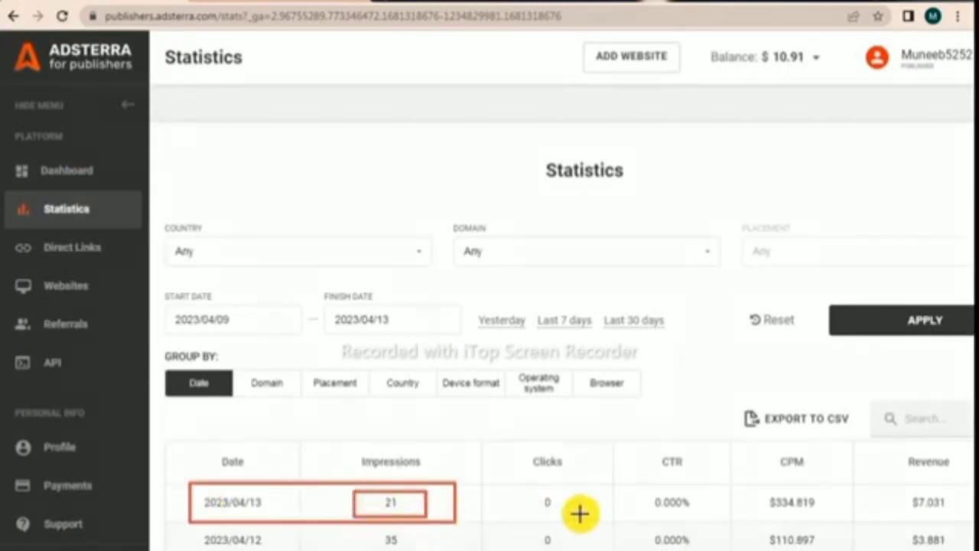
pyautogui.moveTo(884, 495); pyautogui.dragTo(962, 514)
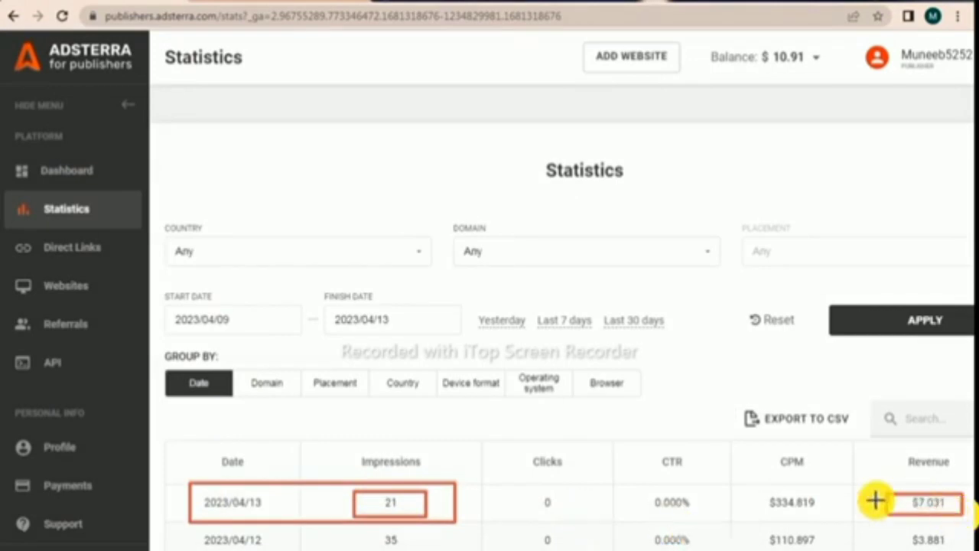
pyautogui.moveTo(746, 489); pyautogui.dragTo(833, 519)
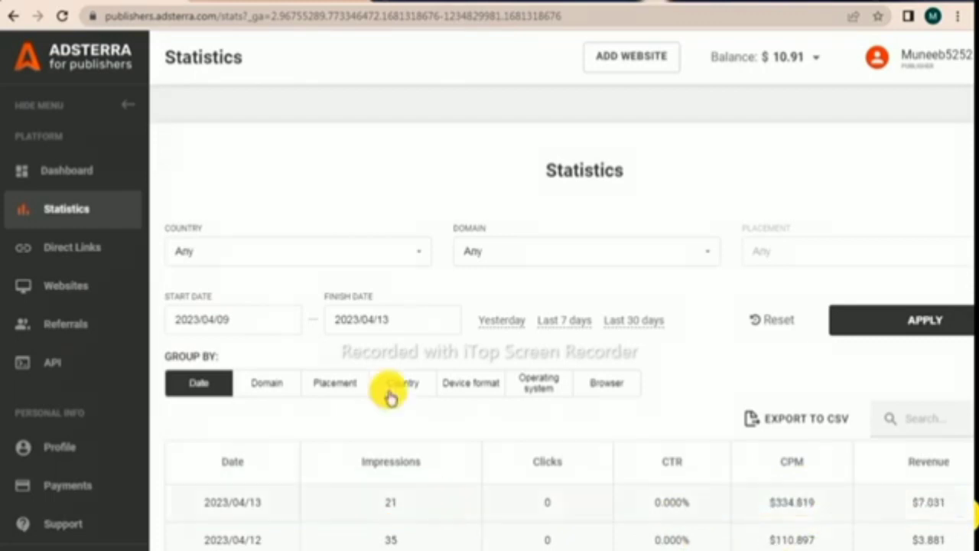
pyautogui.click(62, 16)
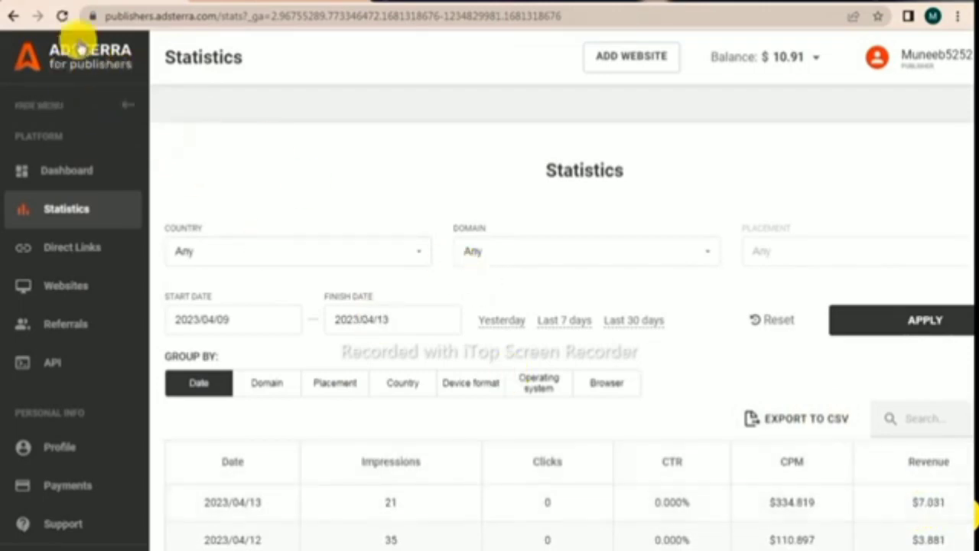
pyautogui.click(62, 16)
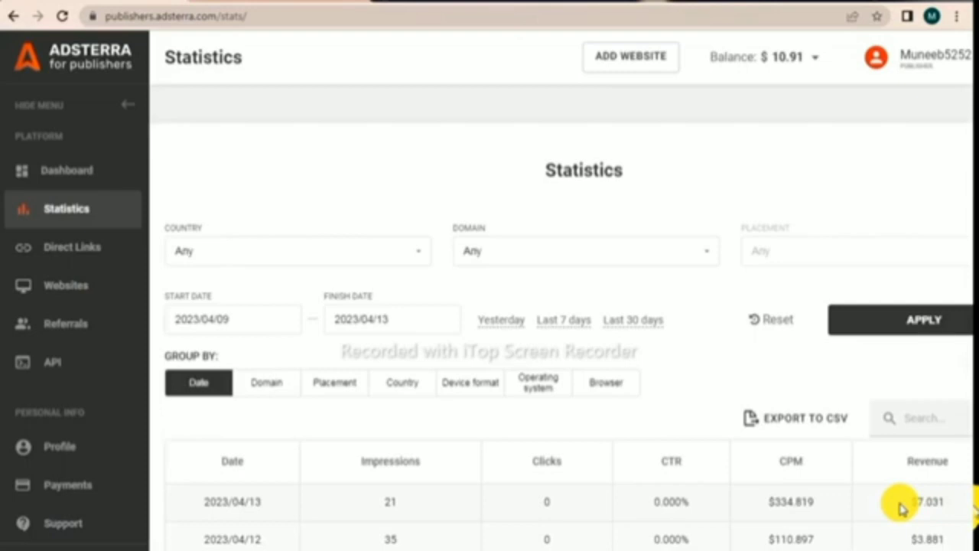
pyautogui.click(403, 384)
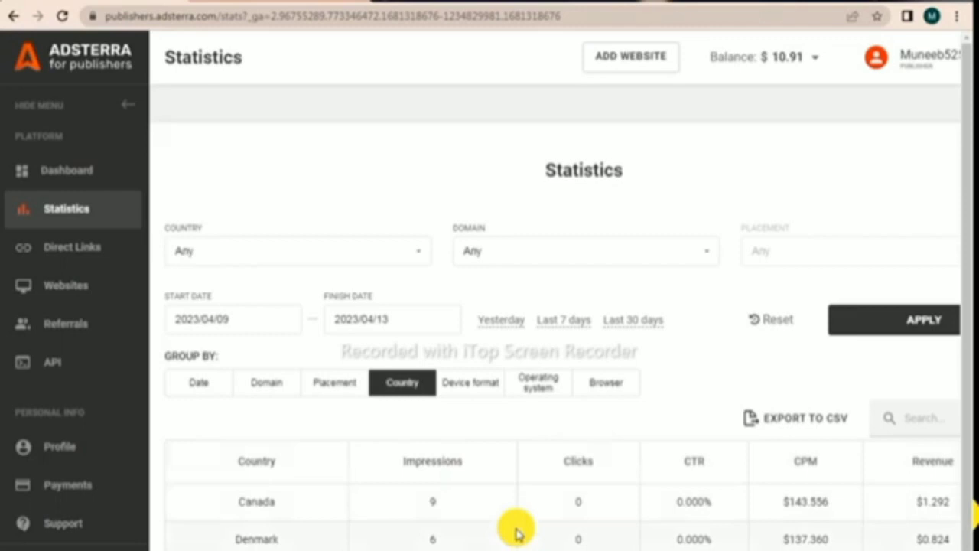
pyautogui.scroll(-2, 516, 532)
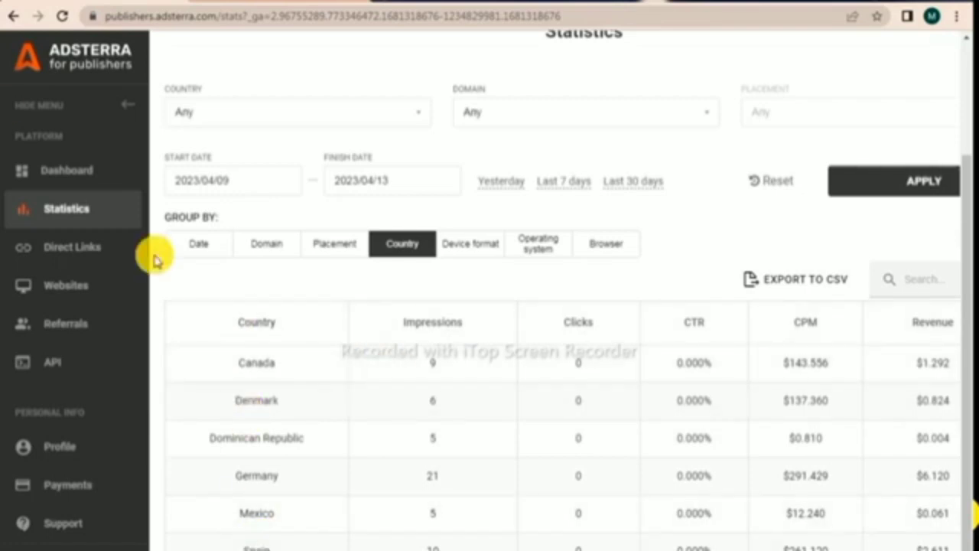
pyautogui.click(14, 17)
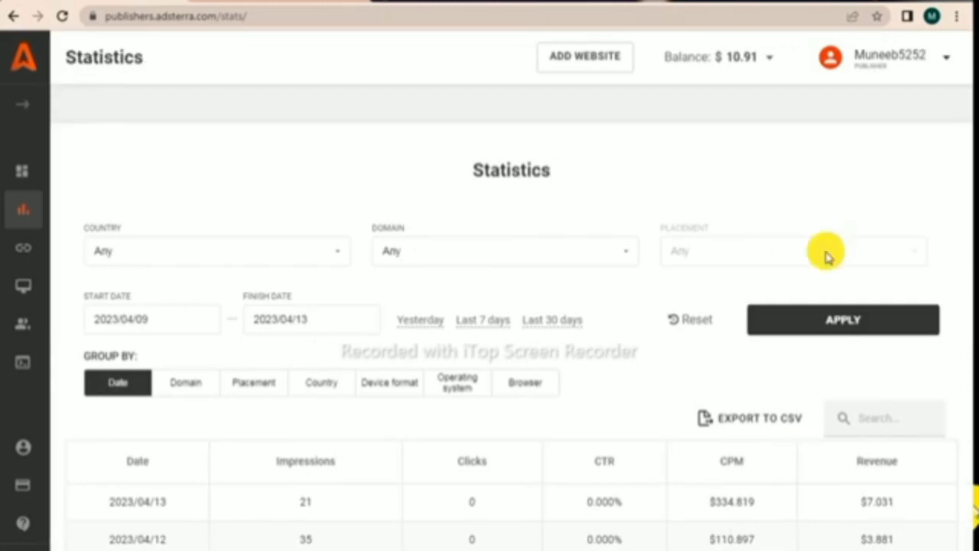
# - Log out of the Adsterra publisher account and switch to another Chrome profile
pyautogui.click(947, 58)
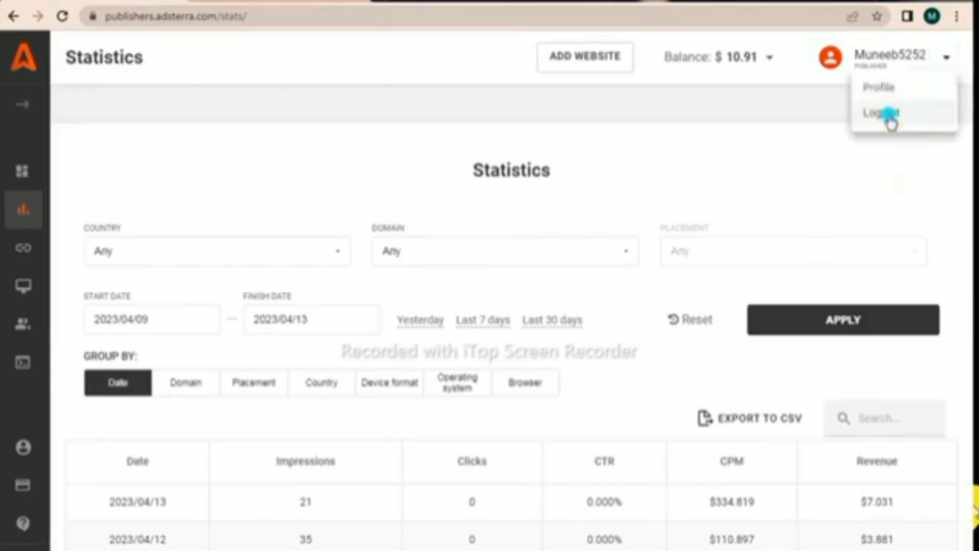
pyautogui.click(891, 119)
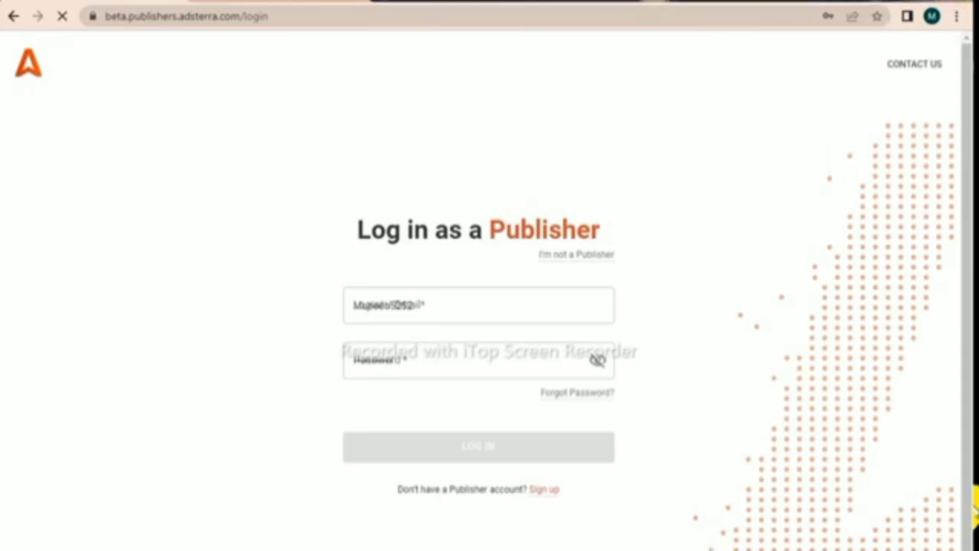
pyautogui.click(921, 17)
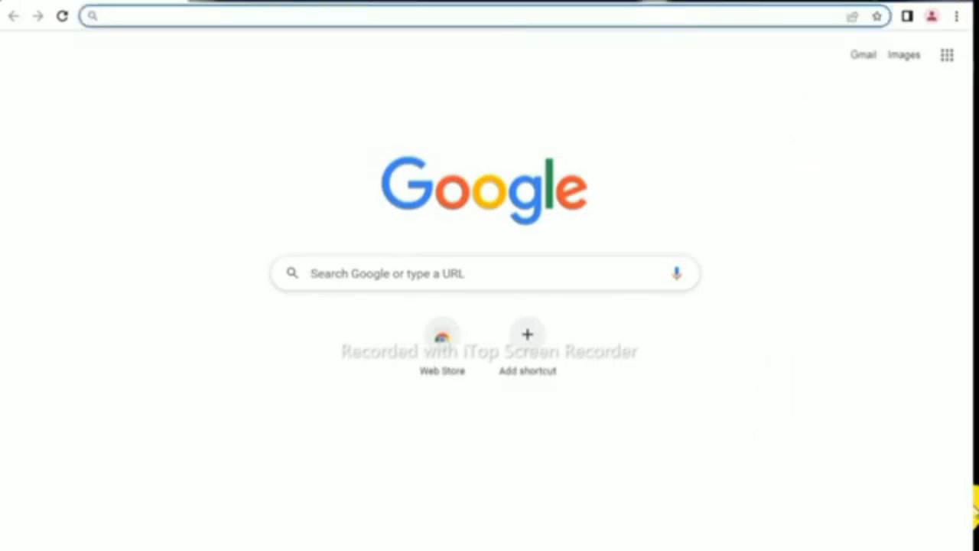
# - Run Disk Cleanup on drive OS (C:), deleting 6.01 MB of temporary internet and temporary files
pyautogui.click(46, 545)
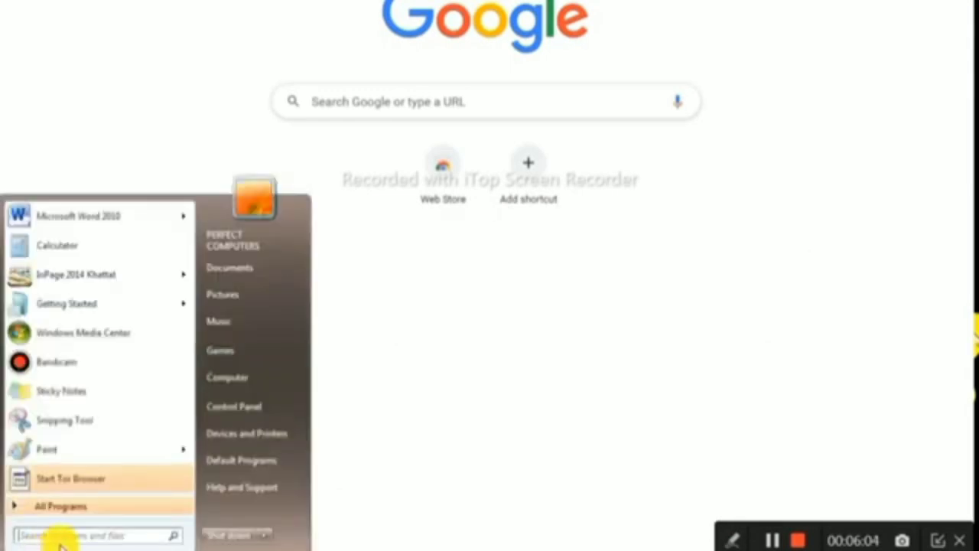
pyautogui.write('disk')
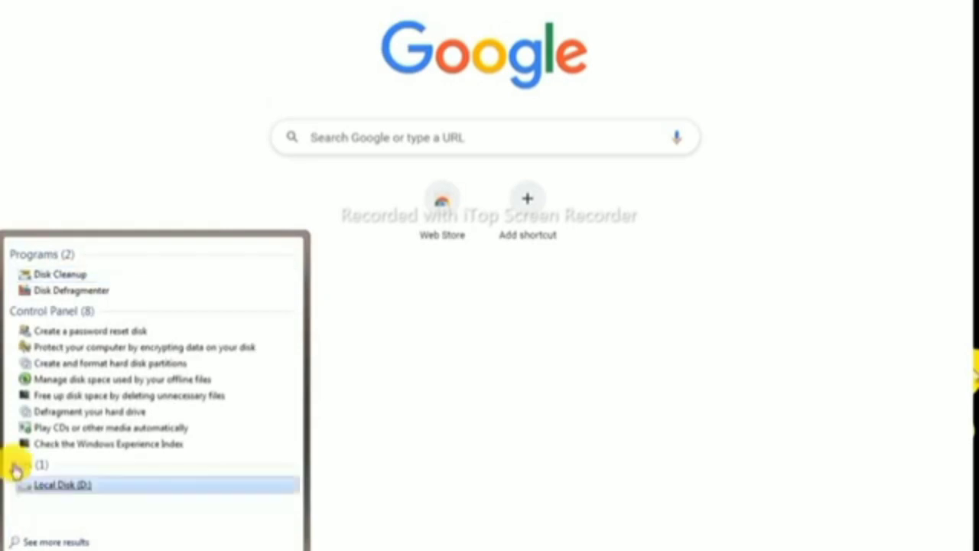
pyautogui.click(83, 275)
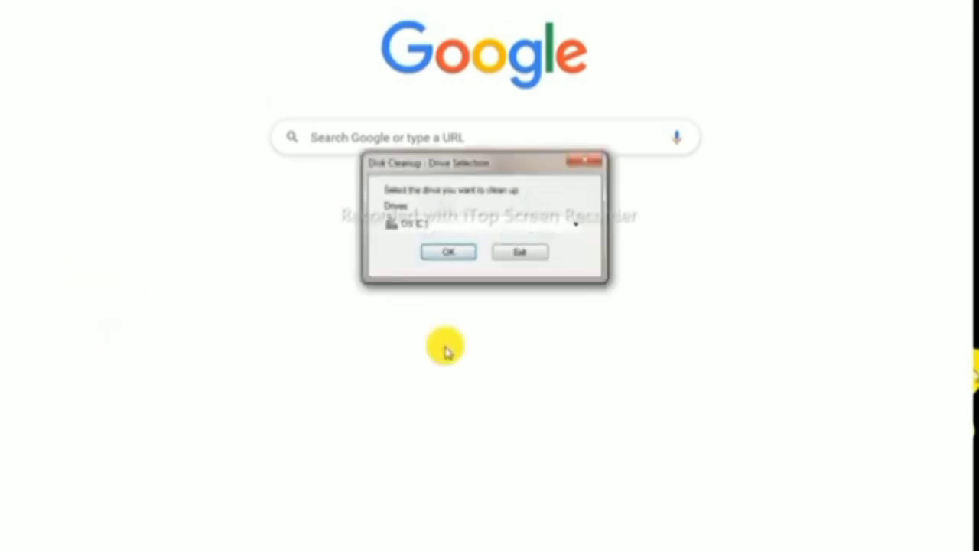
pyautogui.click(449, 254)
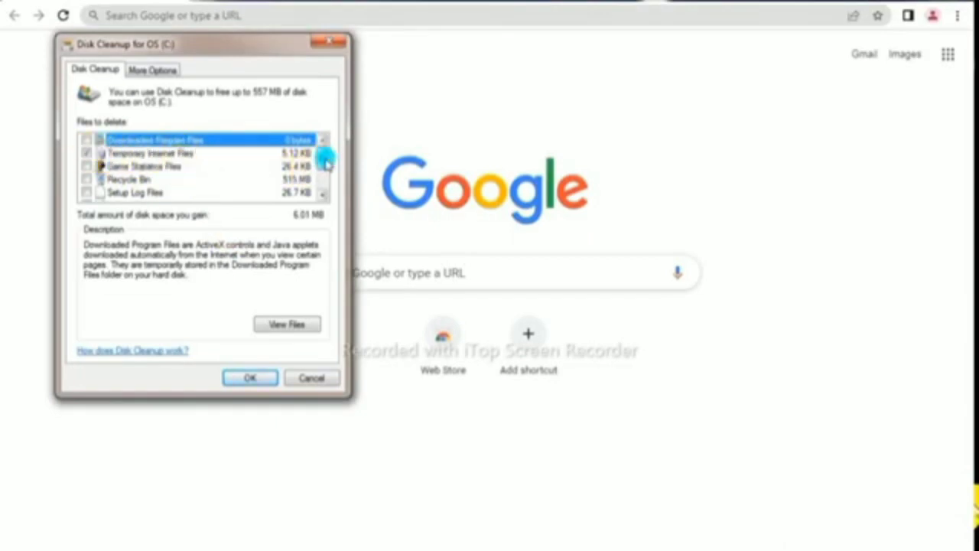
pyautogui.scroll(-1, 327, 167)
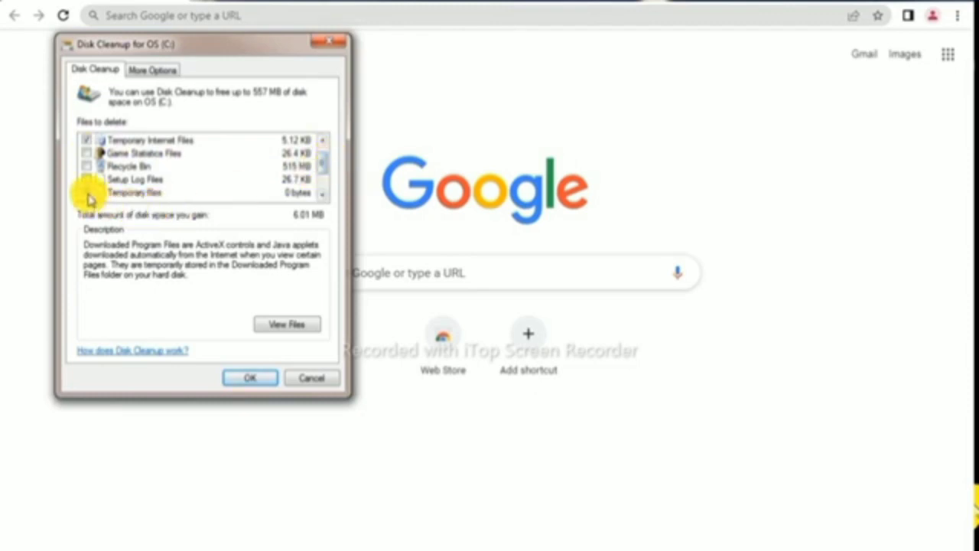
pyautogui.click(245, 375)
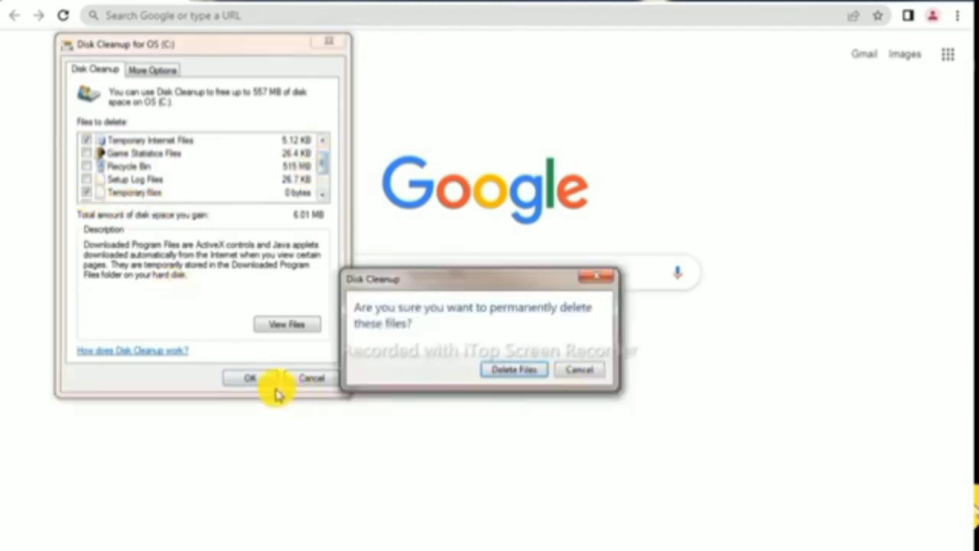
pyautogui.click(514, 371)
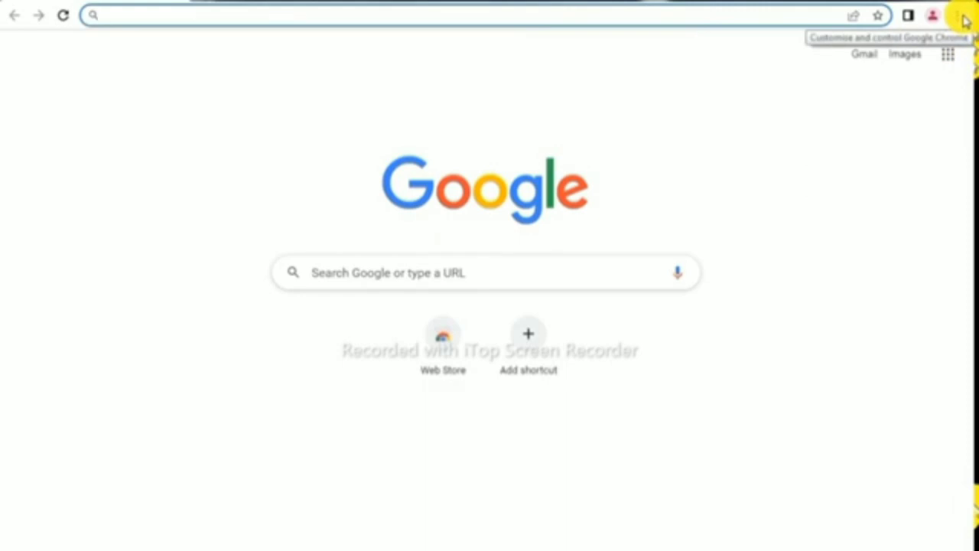
# - Clear all-time browsing history, cookies and cached files in Chrome, ending on a blank tab
pyautogui.click(965, 21)
pyautogui.moveTo(853, 104)
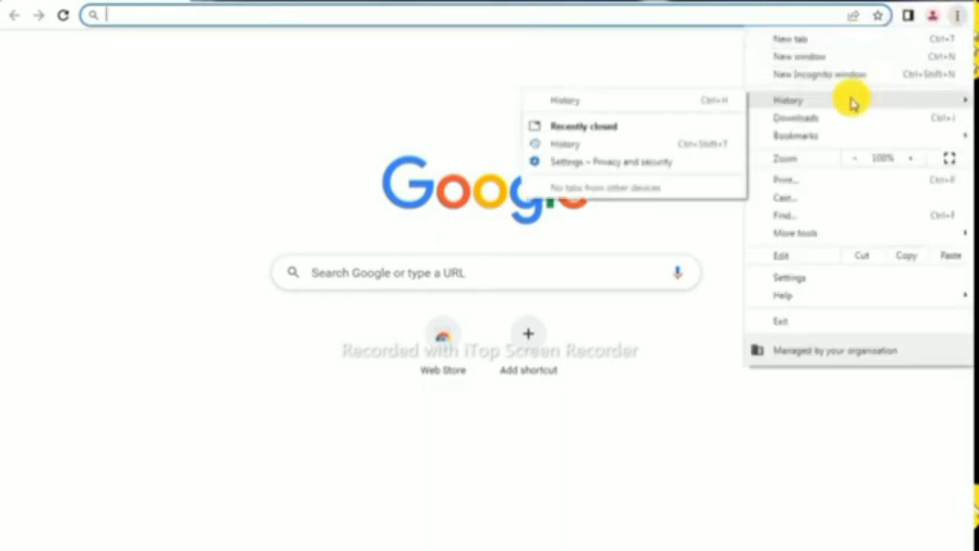
pyautogui.click(610, 102)
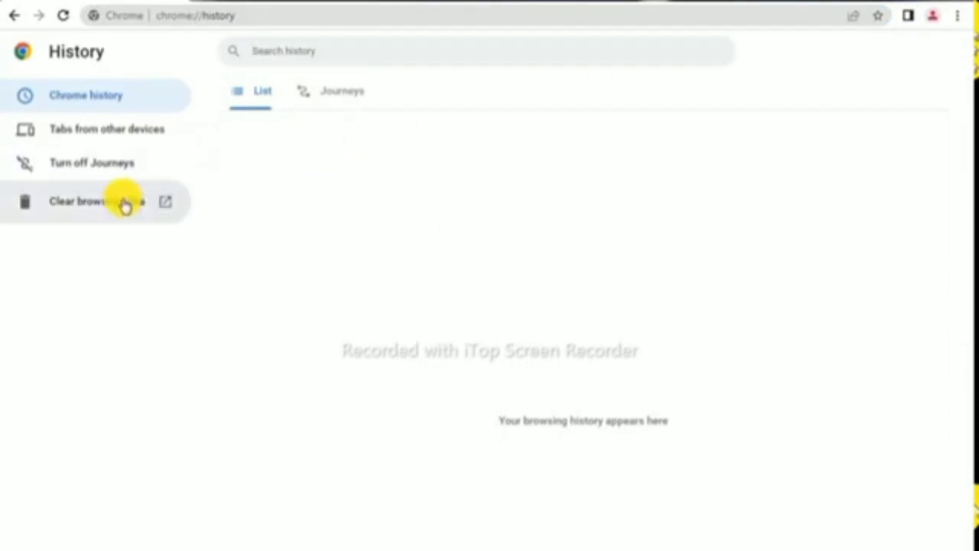
pyautogui.click(125, 205)
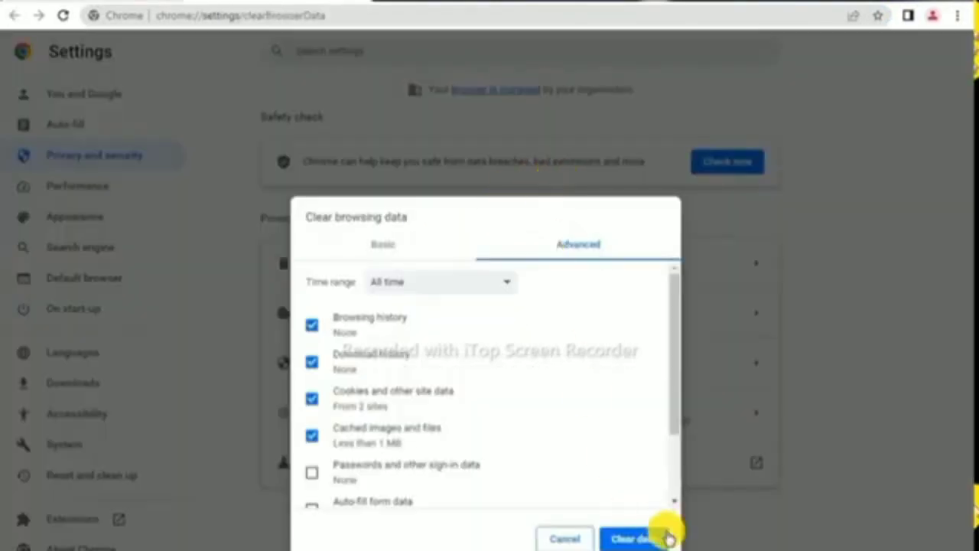
pyautogui.click(659, 538)
pyautogui.click(352, 2)
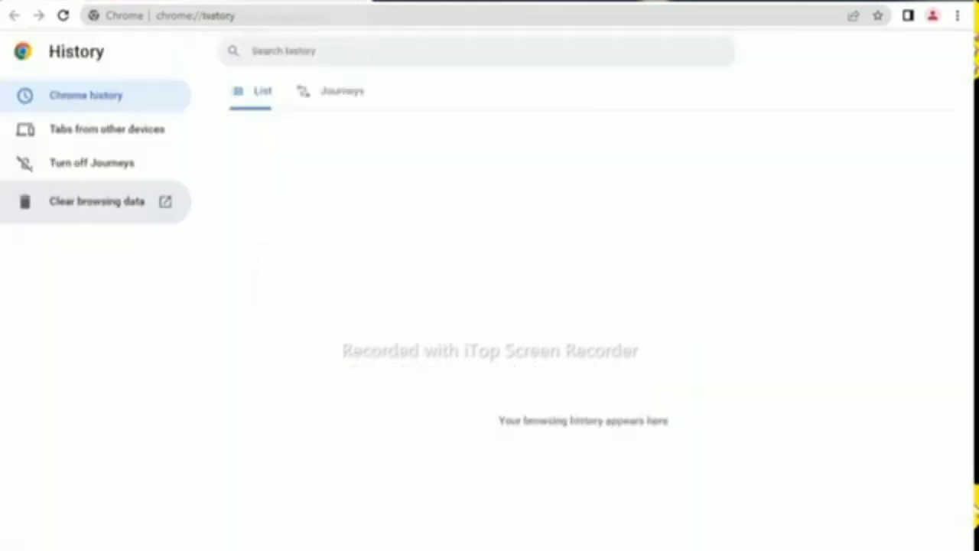
pyautogui.click(170, 3)
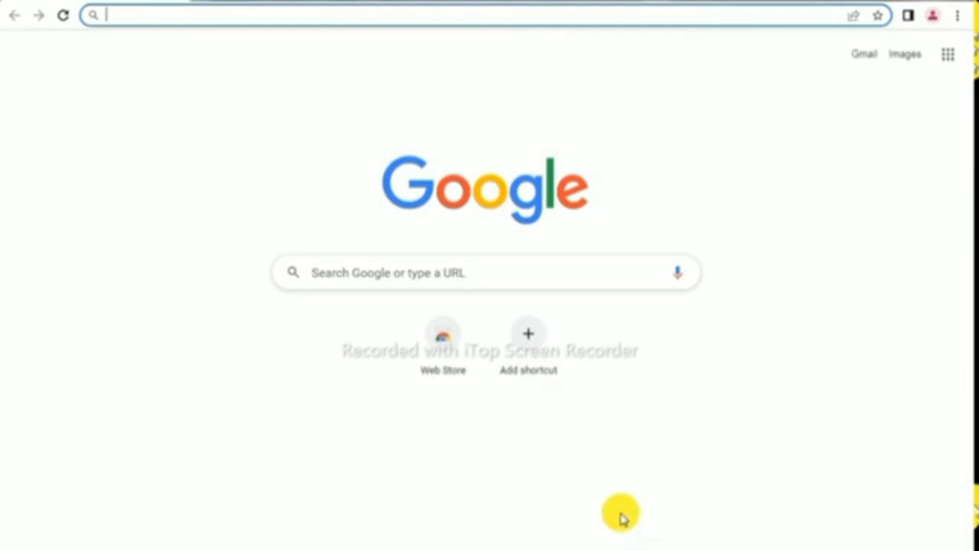
# - Load the pasted Gmail address and confirm the Adsterra registration email
pyautogui.press('Return')
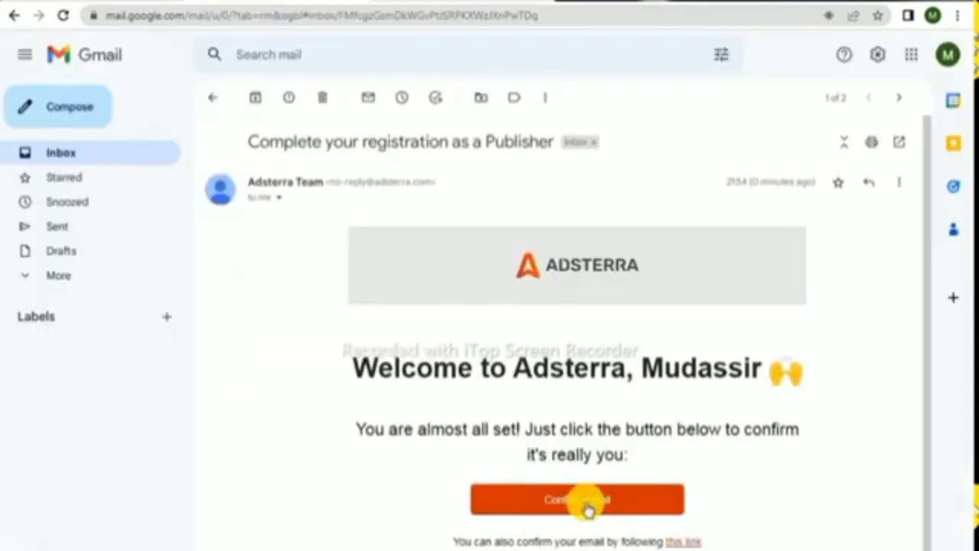
pyautogui.click(629, 494)
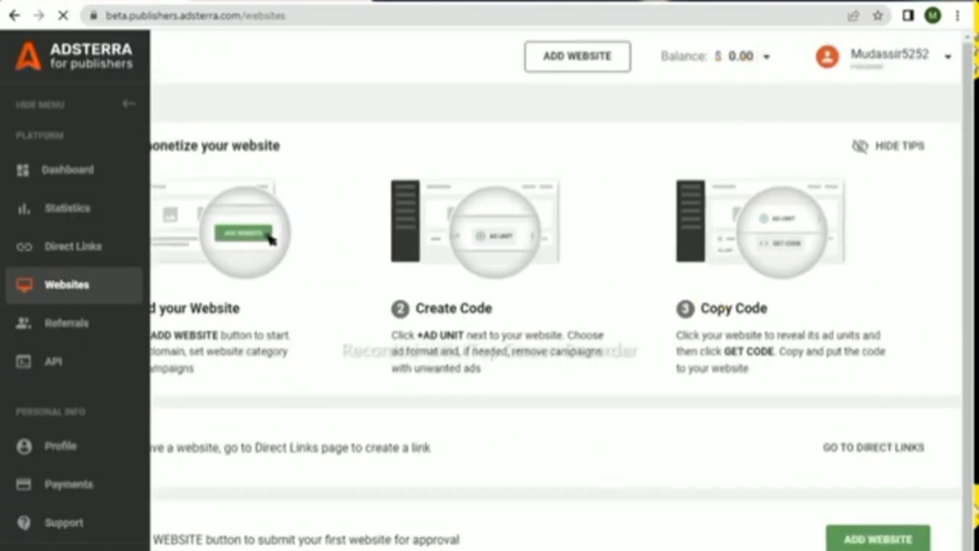
# - Go to the new account's Direct Links page from the left sidebar
pyautogui.moveTo(651, 40)
pyautogui.mouseDown()
pyautogui.moveTo(710, 76)
pyautogui.moveTo(783, 77)
pyautogui.mouseUp()
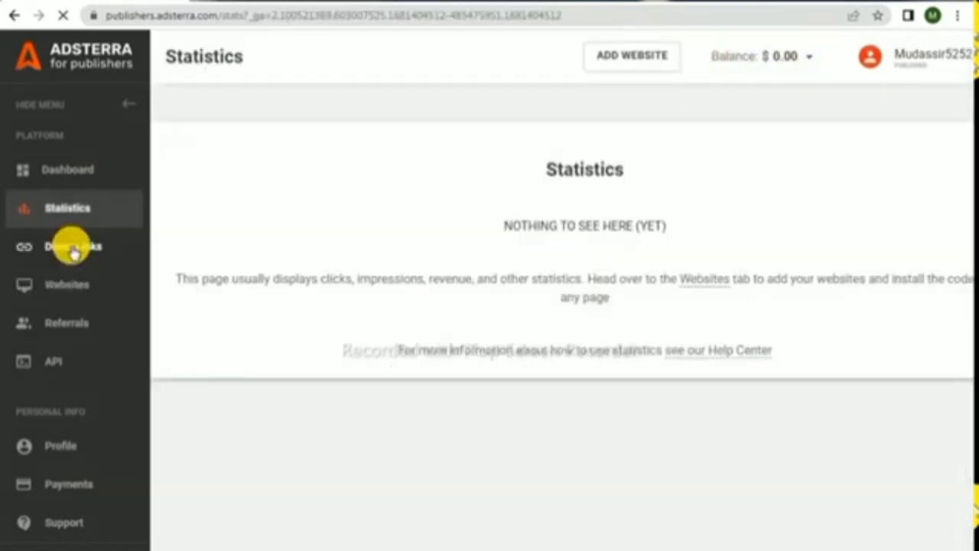
pyautogui.moveTo(10, 194)
pyautogui.mouseDown()
pyautogui.moveTo(74, 225)
pyautogui.moveTo(175, 231)
pyautogui.mouseUp()
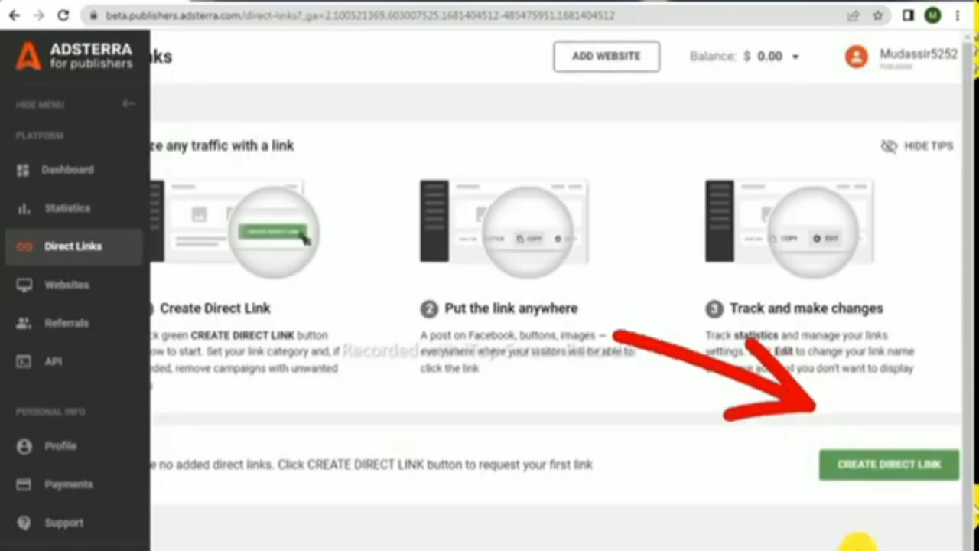
# - Request a Non-adult direct link with erotic ads excluded
pyautogui.click(904, 466)
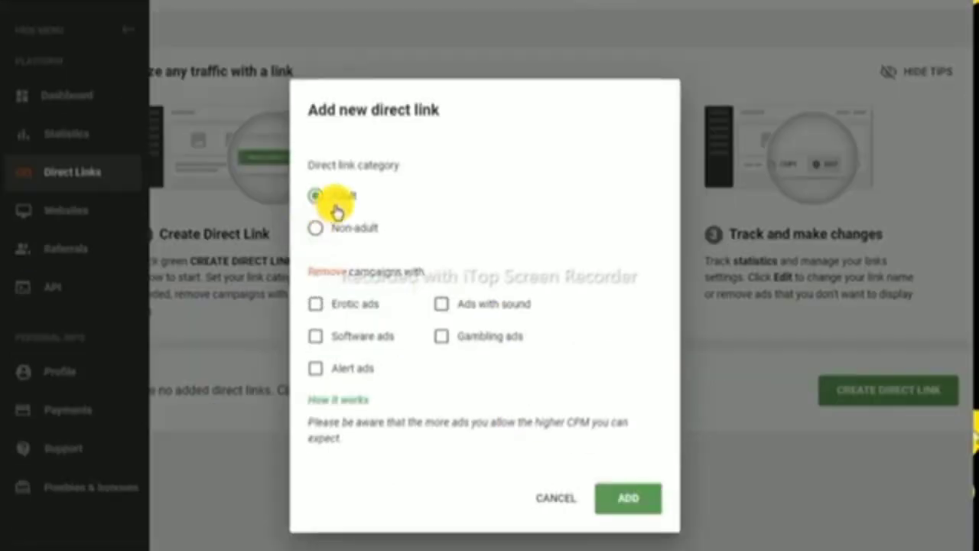
pyautogui.click(315, 229)
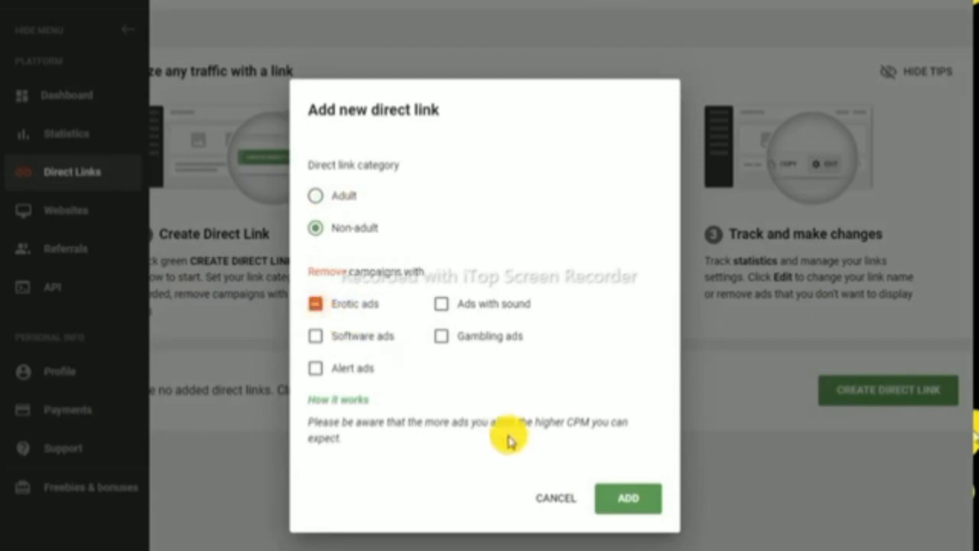
pyautogui.click(626, 501)
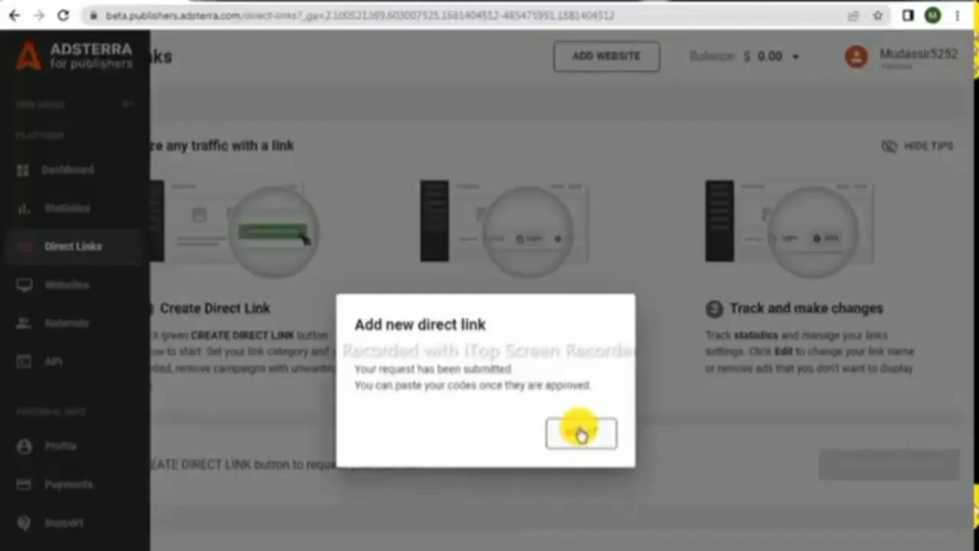
# - Dismiss the confirmation, wait for DirectLink_1 to turn Active, and copy its link
pyautogui.click(579, 359)
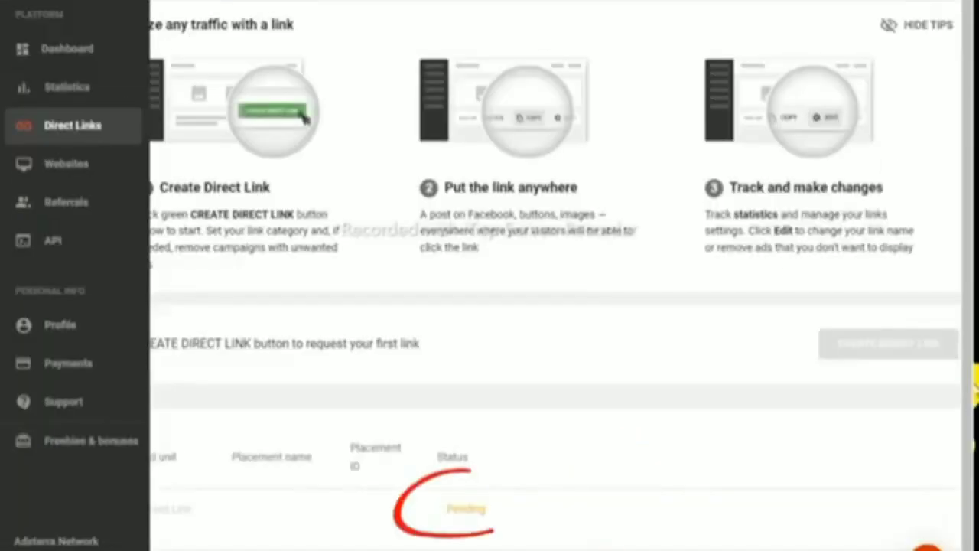
pyautogui.moveTo(413, 486)
pyautogui.mouseDown()
pyautogui.moveTo(449, 520)
pyautogui.moveTo(540, 533)
pyautogui.mouseUp()
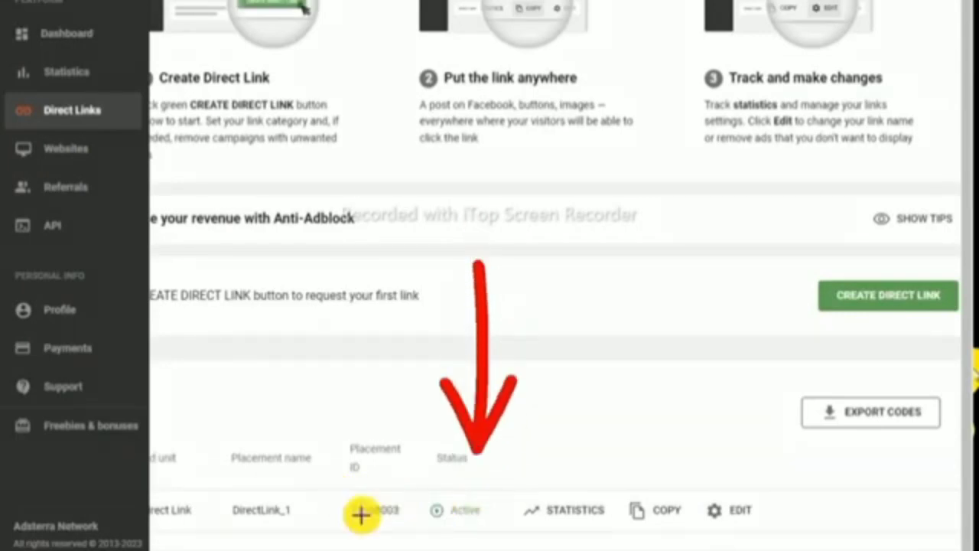
pyautogui.moveTo(332, 493); pyautogui.dragTo(495, 529)
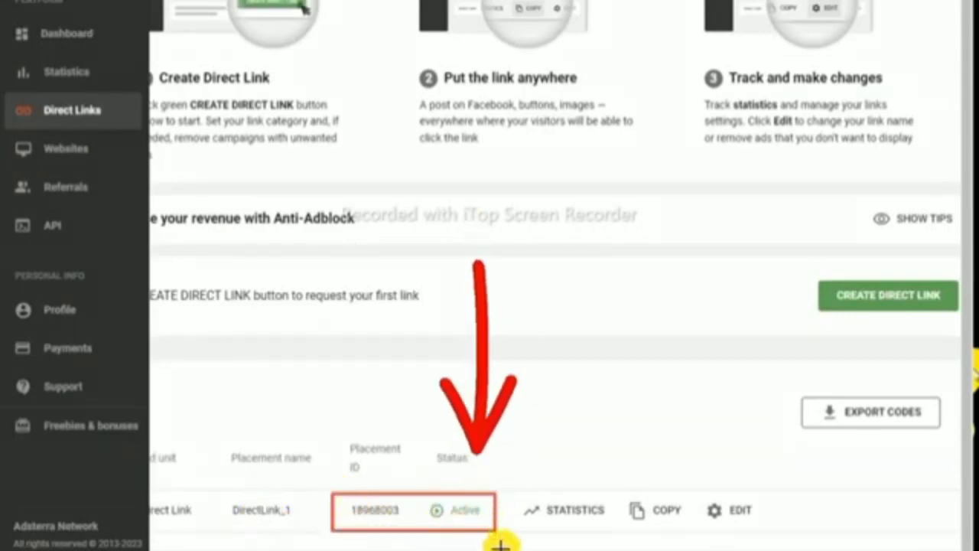
pyautogui.moveTo(622, 496); pyautogui.dragTo(645, 527)
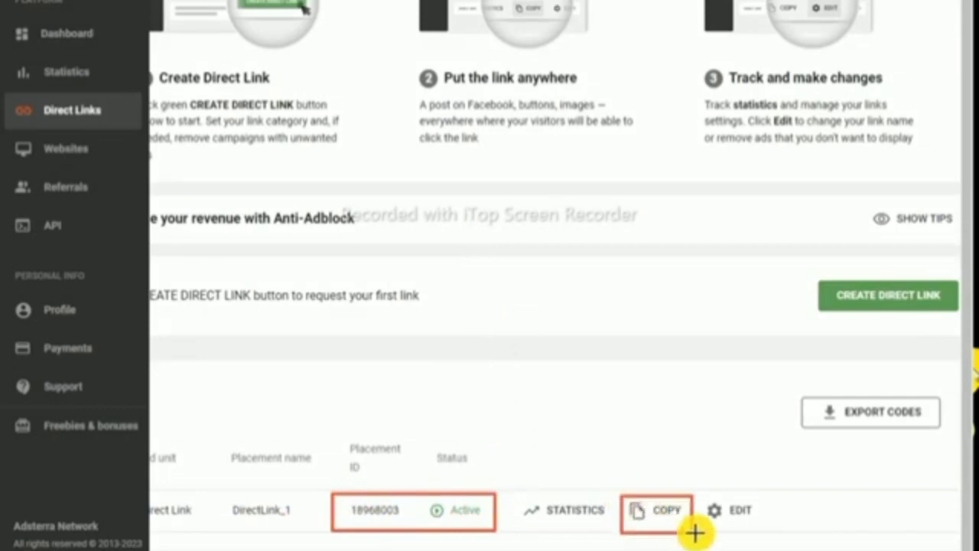
pyautogui.press('Escape')
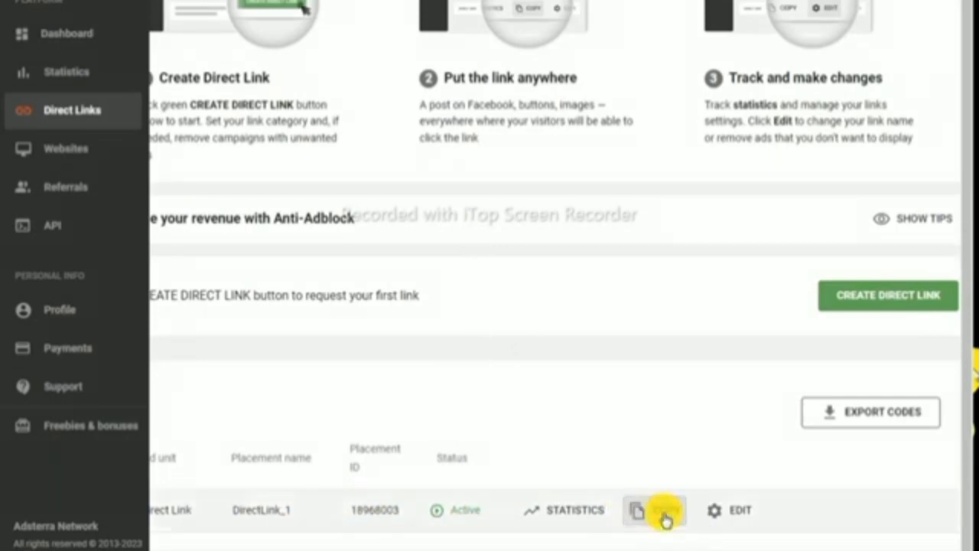
pyautogui.click(665, 517)
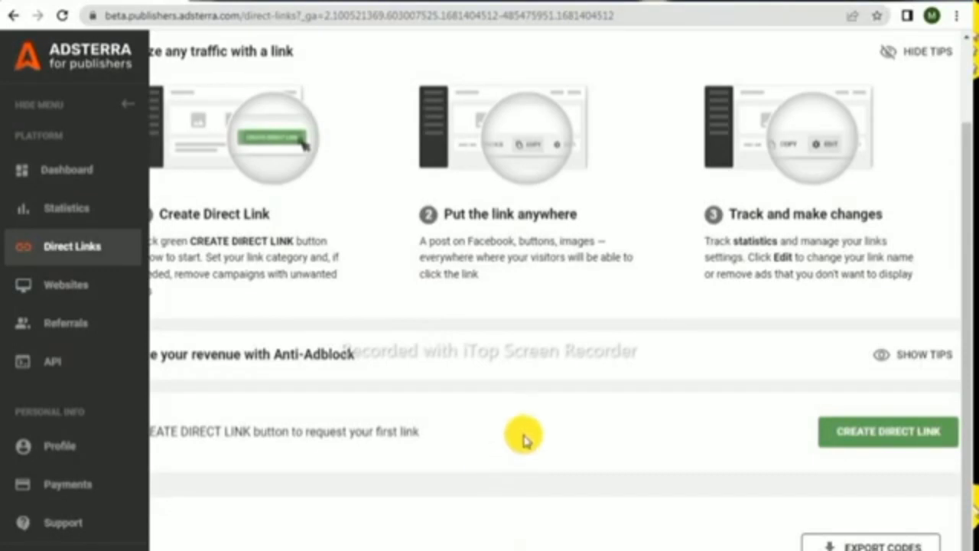
# - Log out of the new publisher account from the top-right account menu
pyautogui.scroll(1, 523, 437)
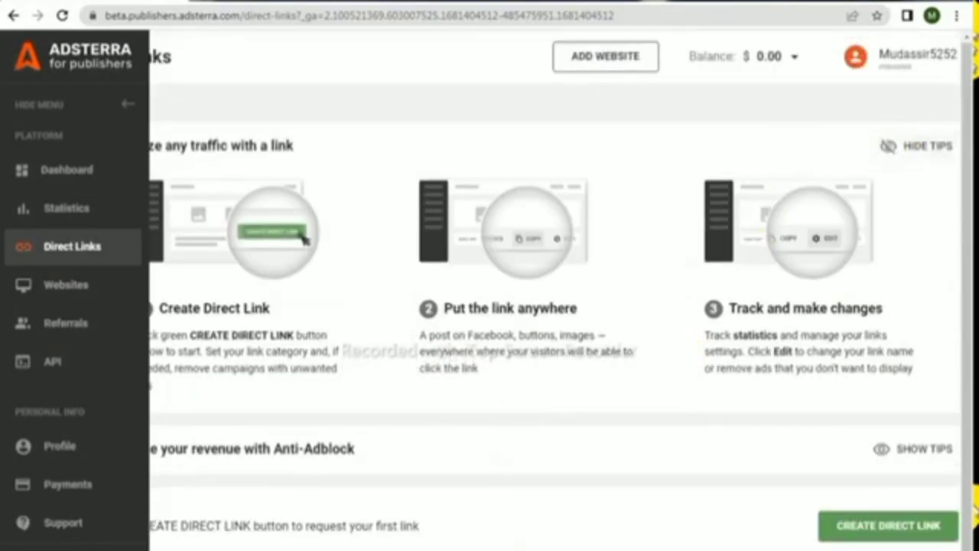
pyautogui.hscroll(1, 975, 60)
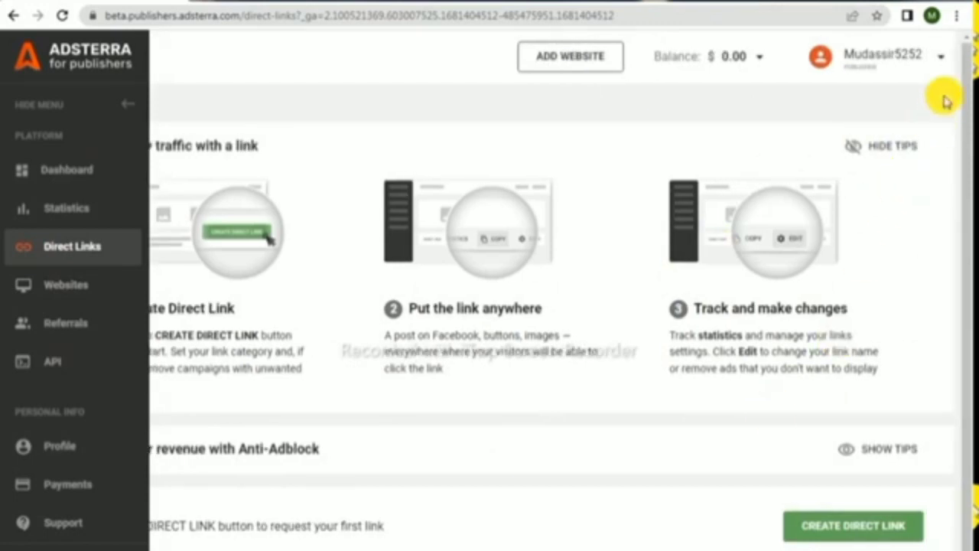
pyautogui.click(946, 61)
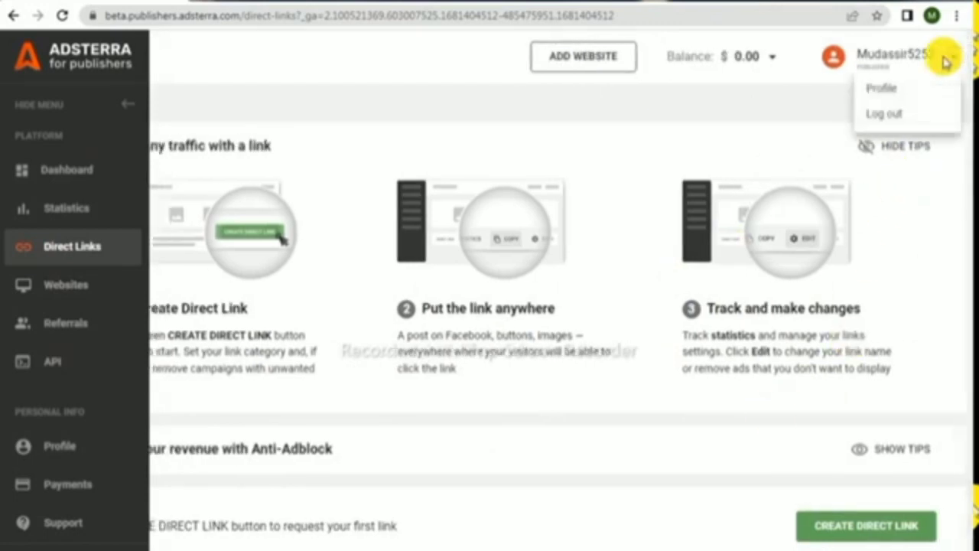
pyautogui.click(877, 116)
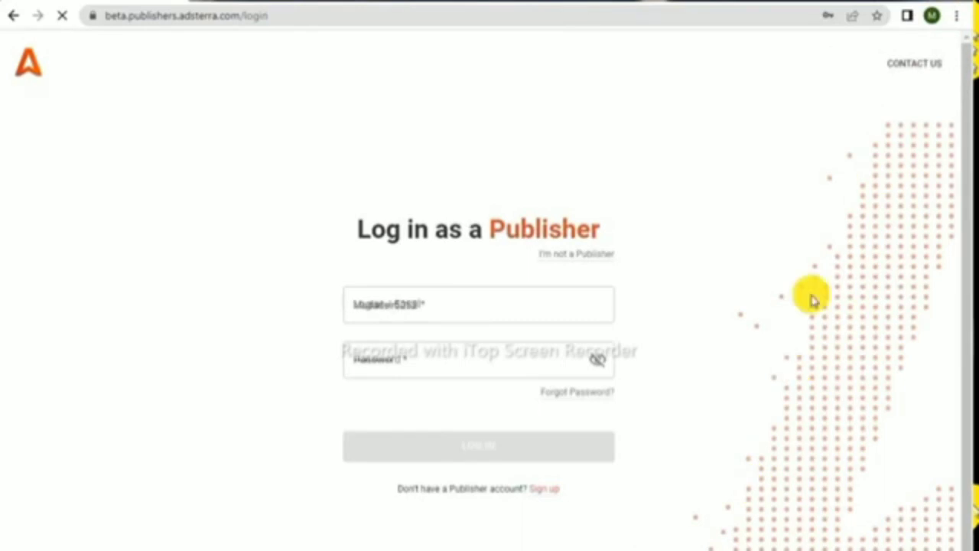
# - Add a Chrome profile named 2 without signing in to an account
pyautogui.click(931, 15)
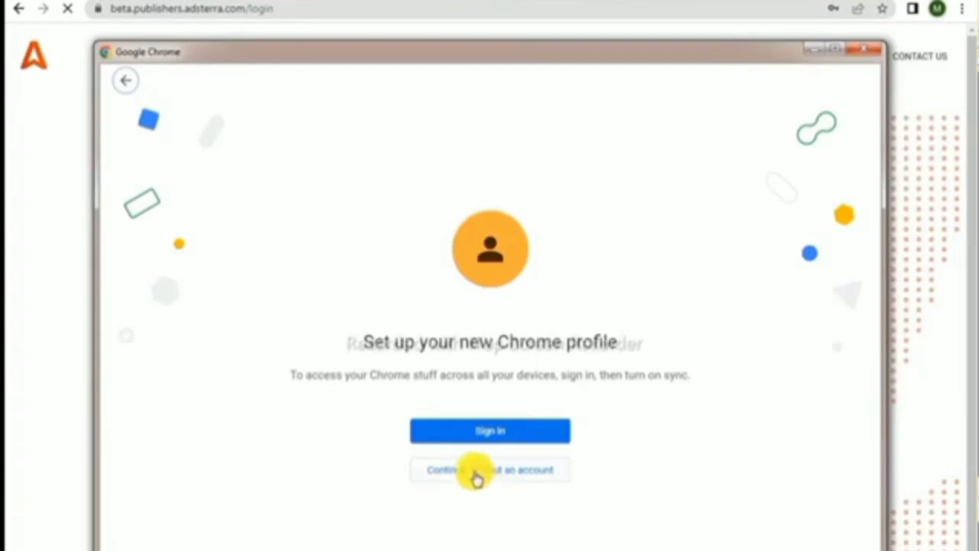
pyautogui.click(476, 469)
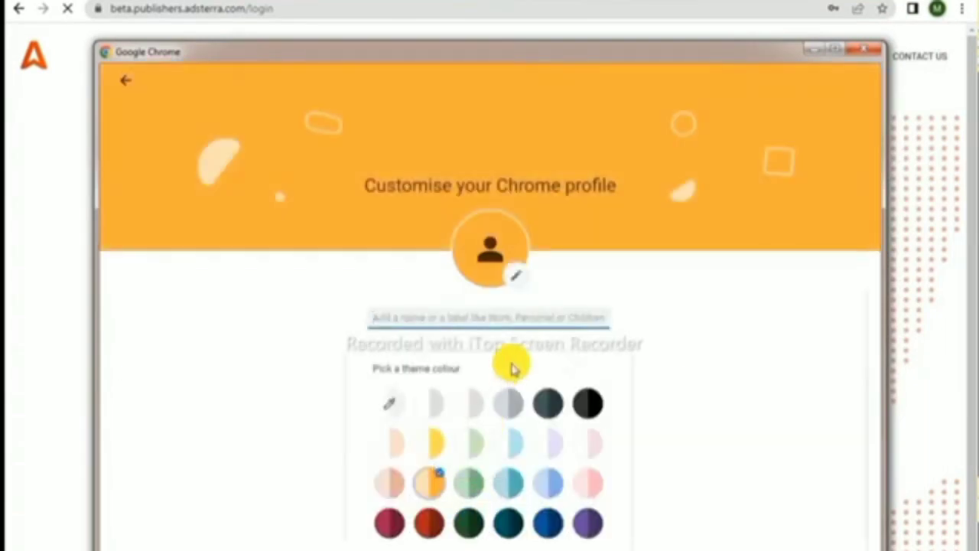
pyautogui.write('2')
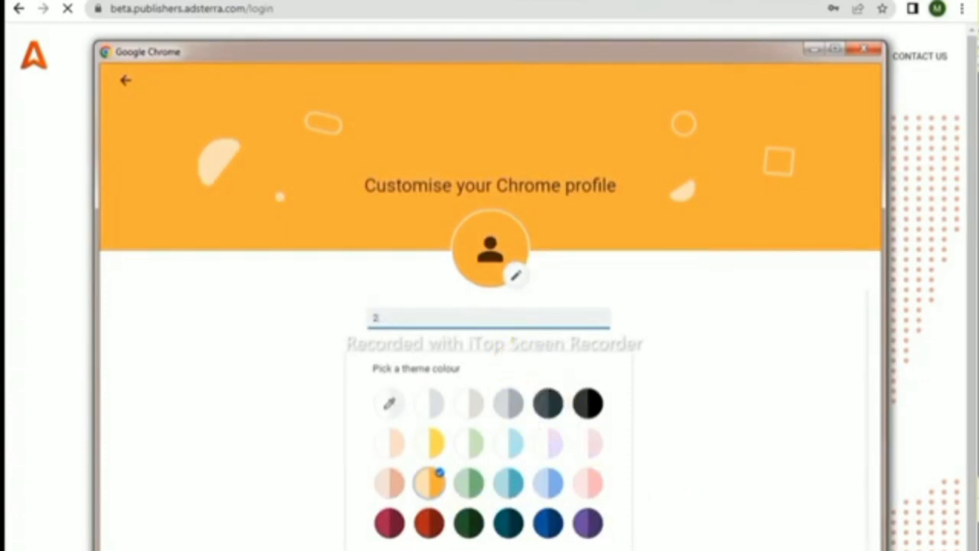
pyautogui.press('Return')
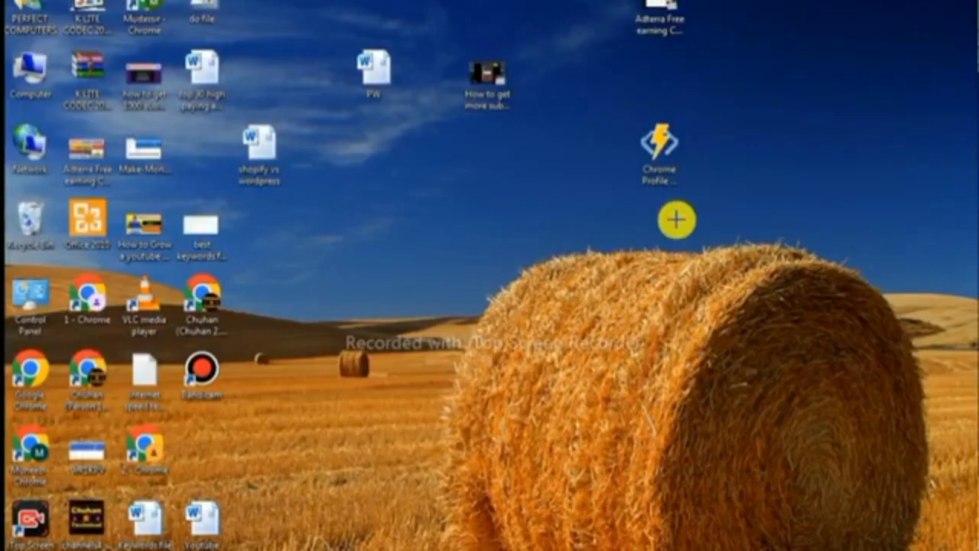
# - Open the new profile 2 Chrome window and confirm in the profile menu that it is not signed in
pyautogui.moveTo(587, 95)
pyautogui.mouseDown()
pyautogui.moveTo(586, 130)
pyautogui.moveTo(650, 207)
pyautogui.moveTo(758, 222)
pyautogui.mouseUp()
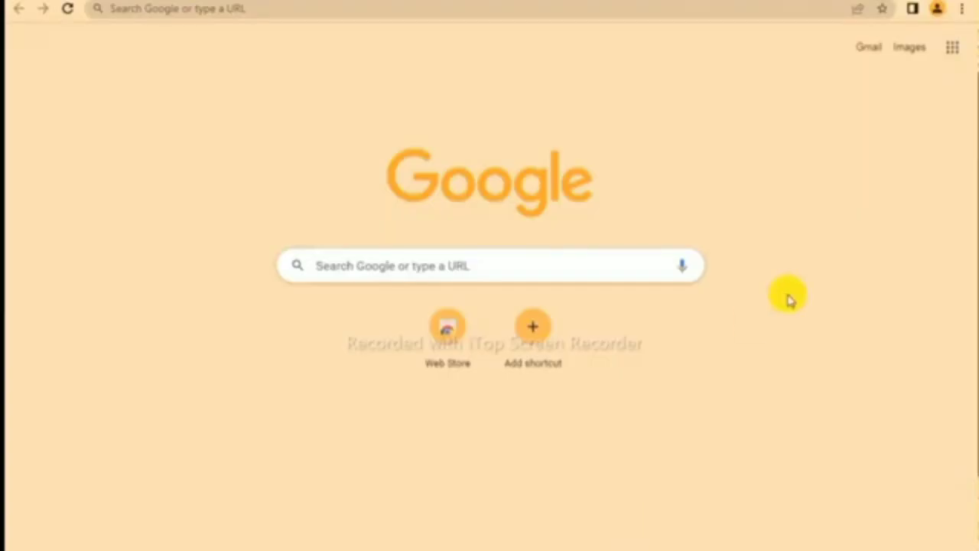
pyautogui.click(938, 11)
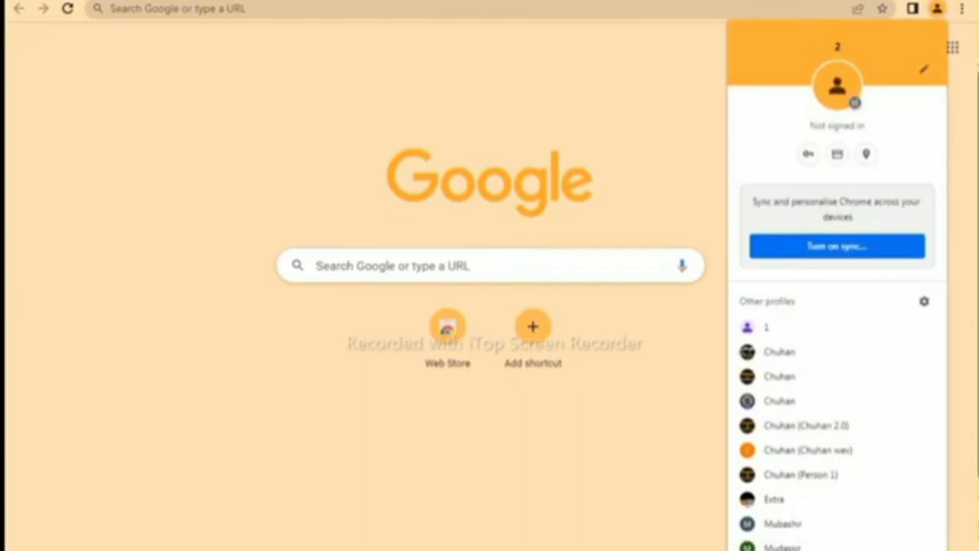
pyautogui.click(536, 540)
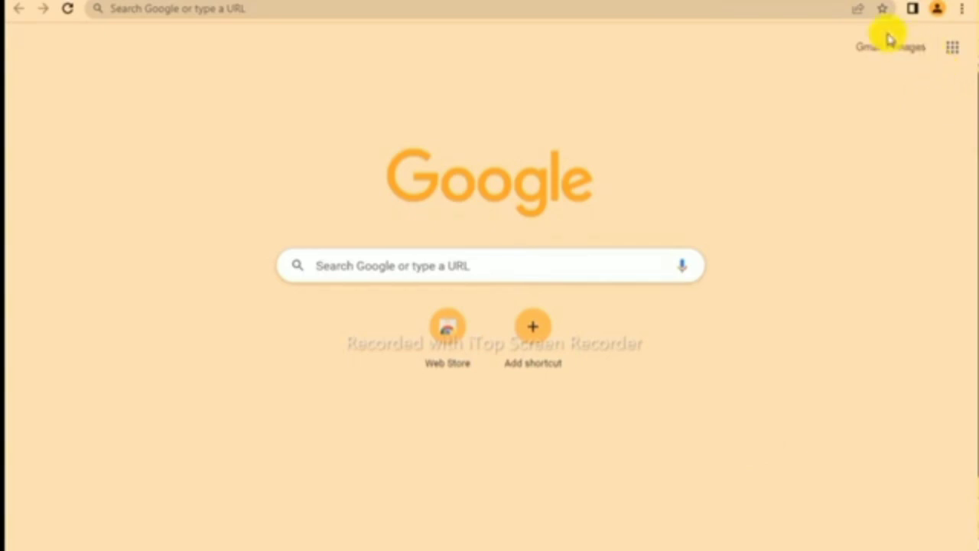
# - Search Google for 'google web store' and open the Chrome Web Store result
pyautogui.click(562, 264)
pyautogui.write('go')
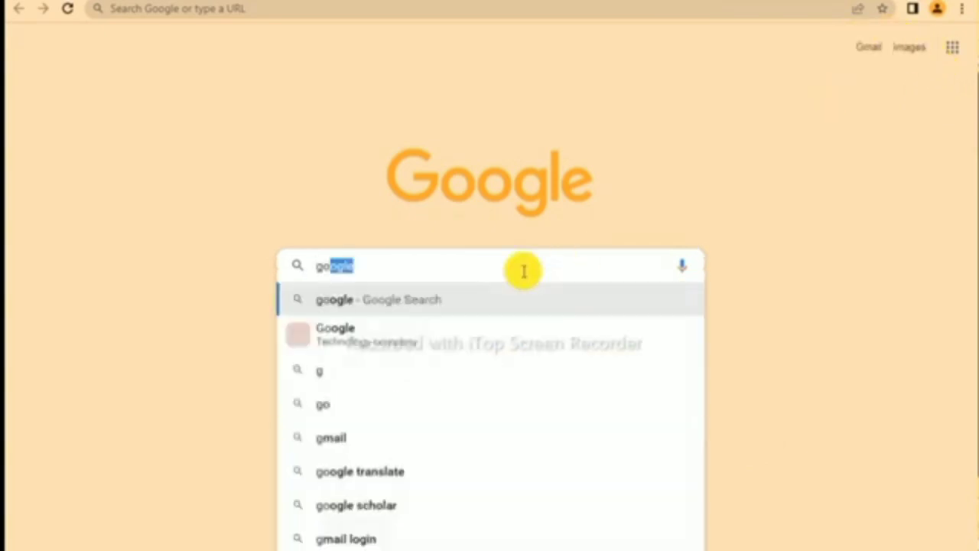
pyautogui.write('ogle web store')
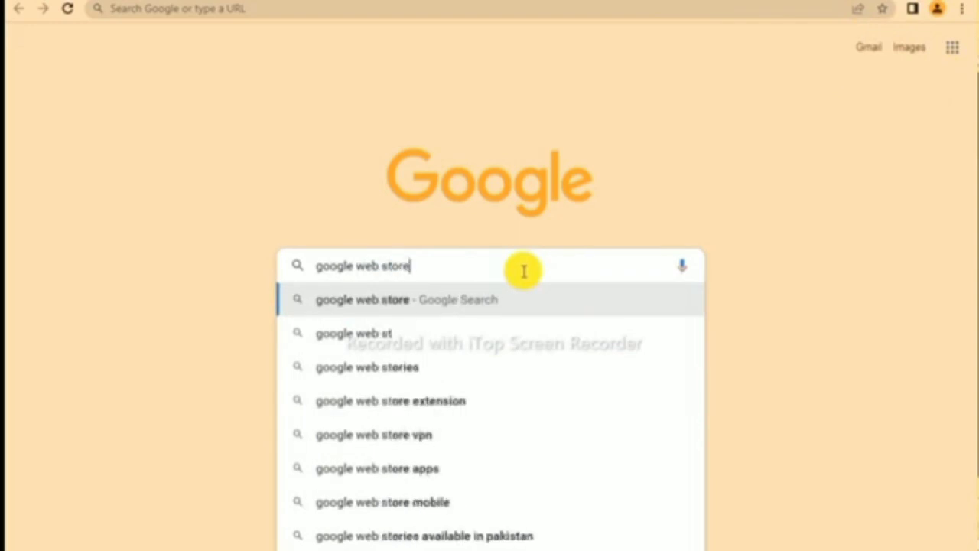
pyautogui.press('Return')
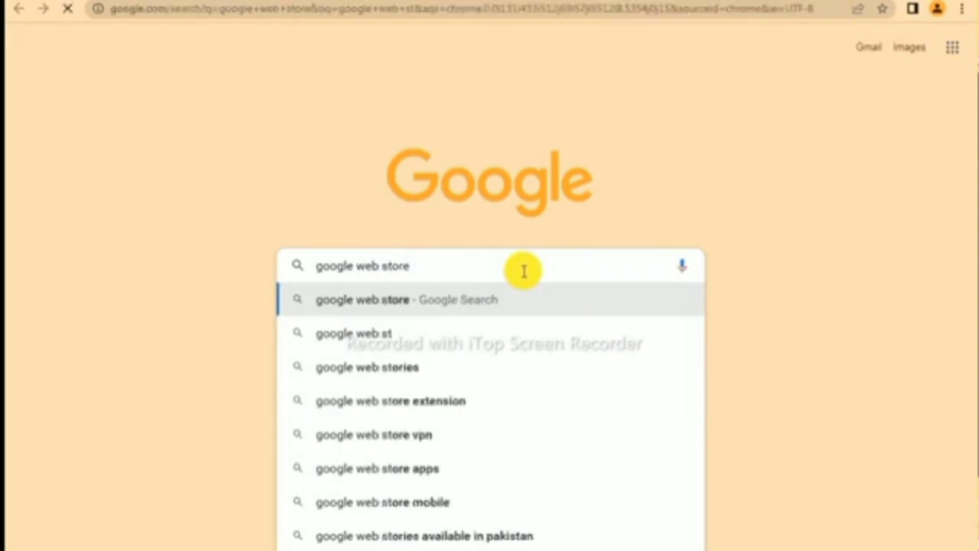
pyautogui.click(164, 208)
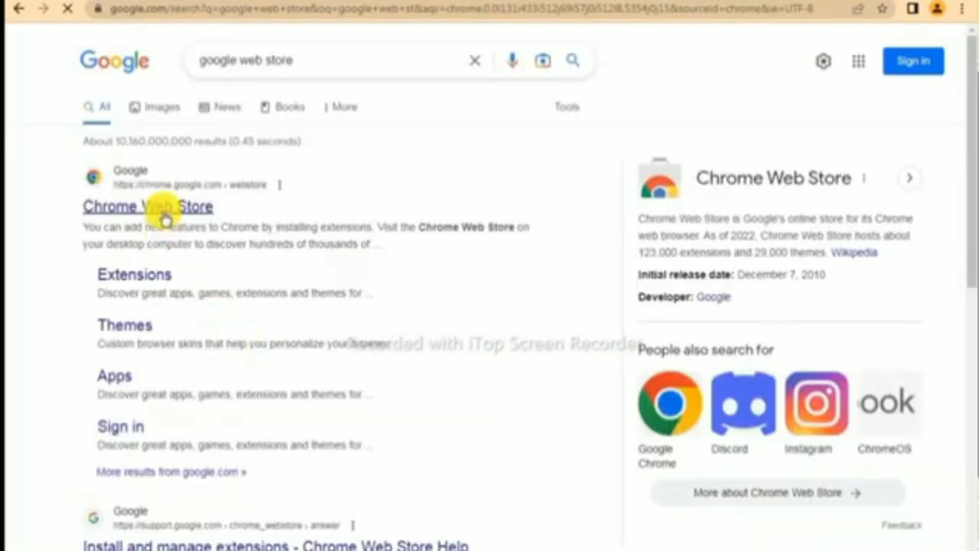